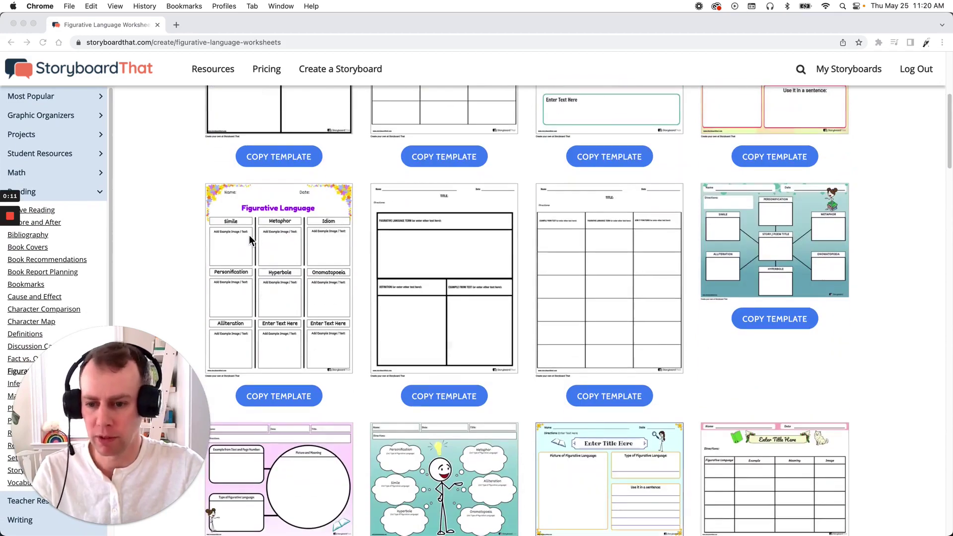
Step: Copy the three-column "Enter Book Title Here" figurative language worksheet template and title the storyboard "Template 1"
scroll(293, 228, "up", 10)
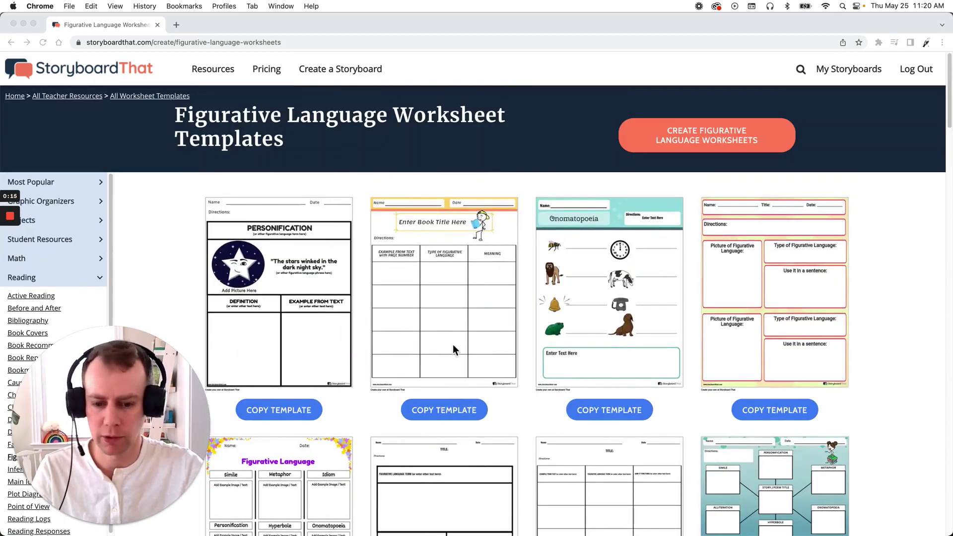
left_click(455, 411)
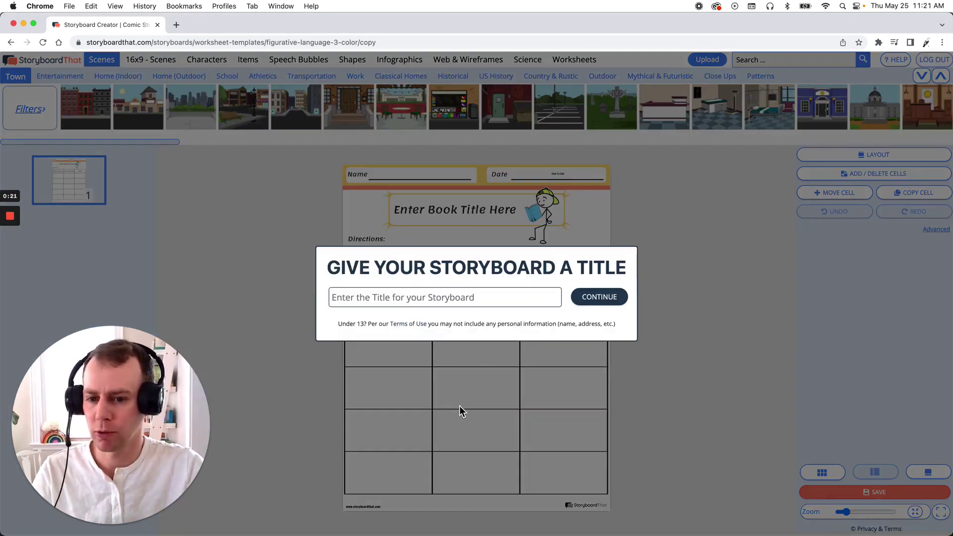
left_click(419, 301)
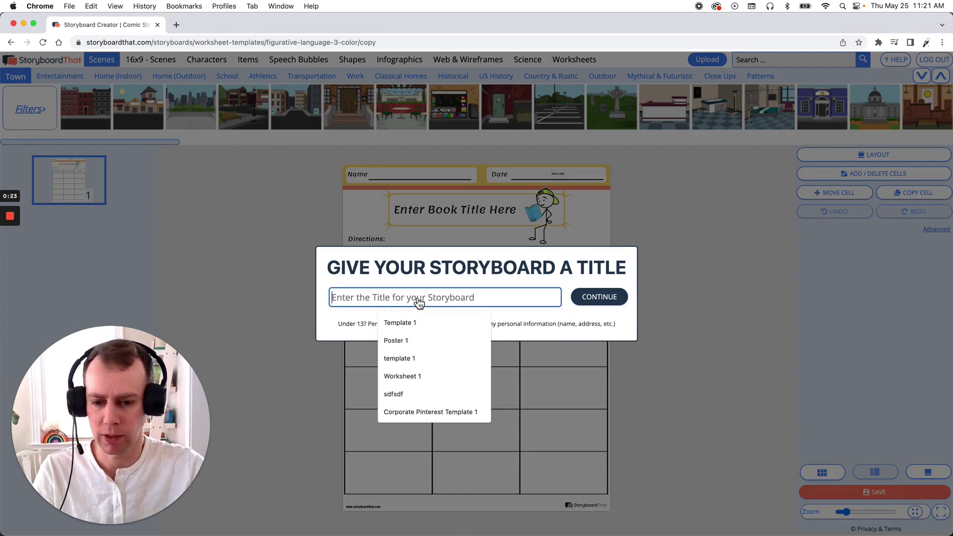
type("Template 1")
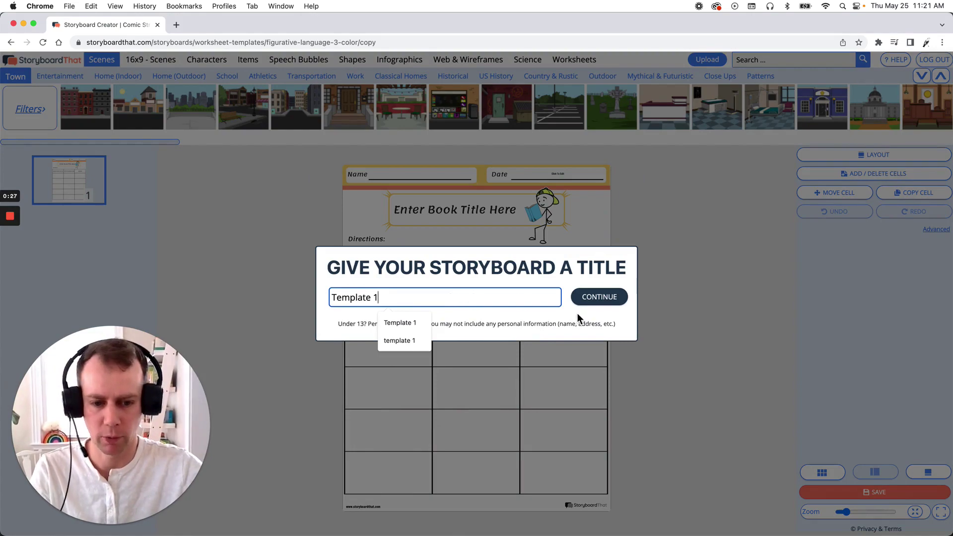
left_click(610, 304)
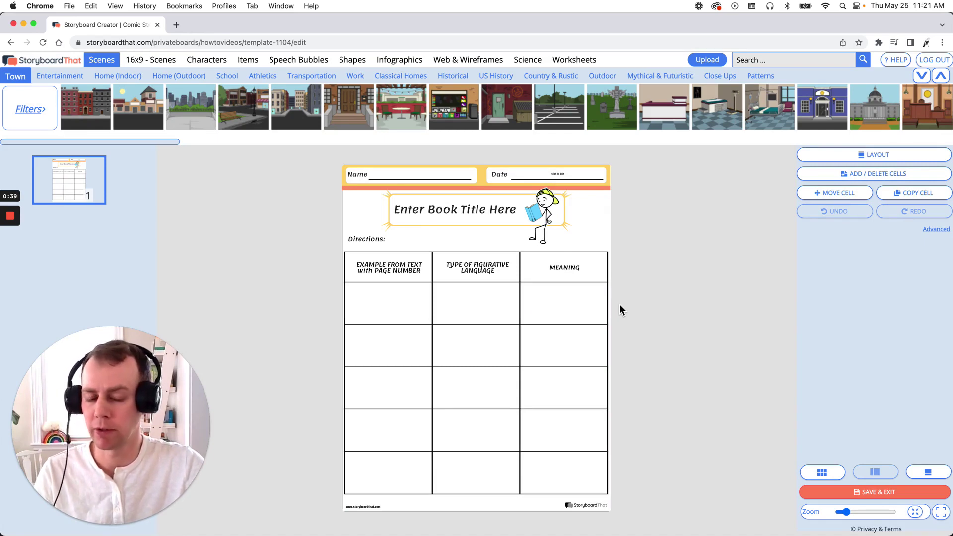
Step: Replace the stick figure beside the book title with the teen character in the black hoodie and dark blue pants
left_click(551, 205)
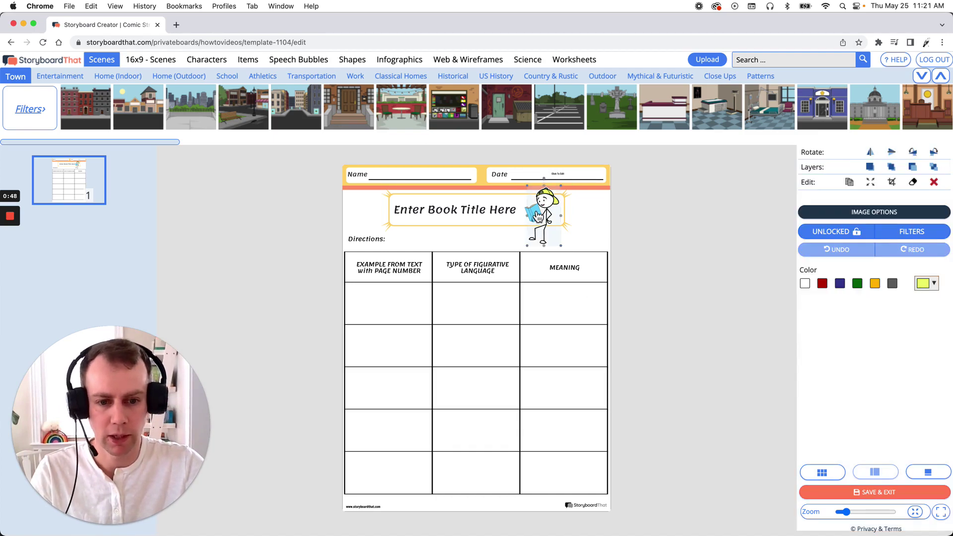
left_click(934, 183)
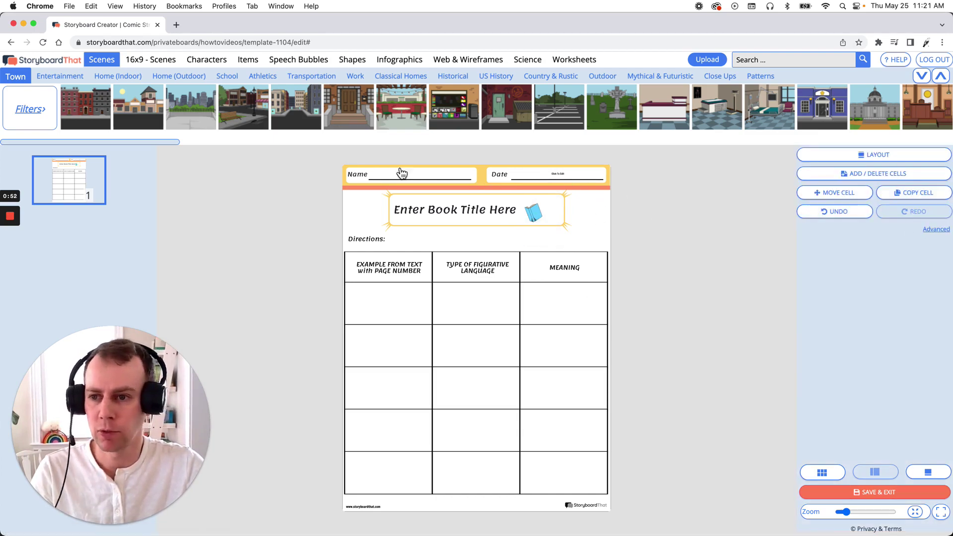
left_click(212, 61)
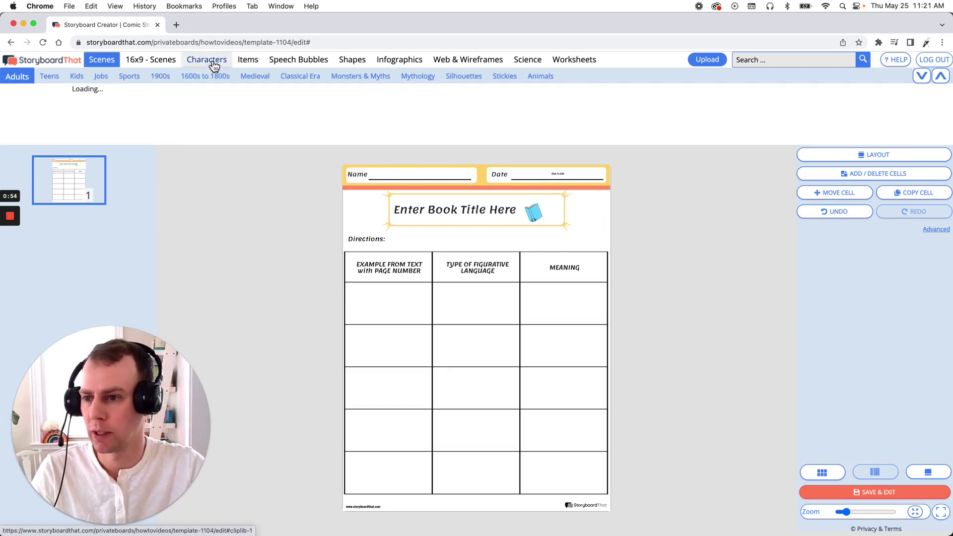
left_click(54, 80)
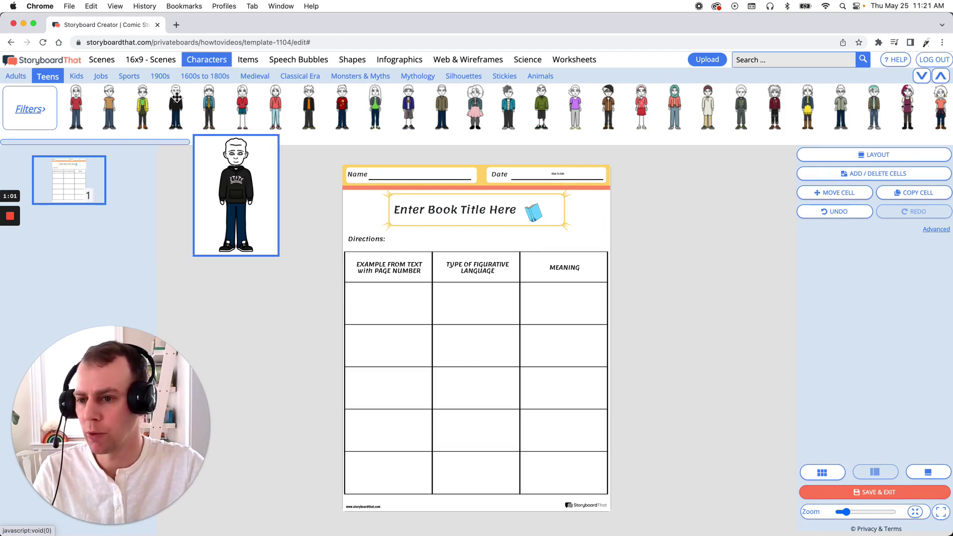
left_click_drag(176, 97, 582, 234)
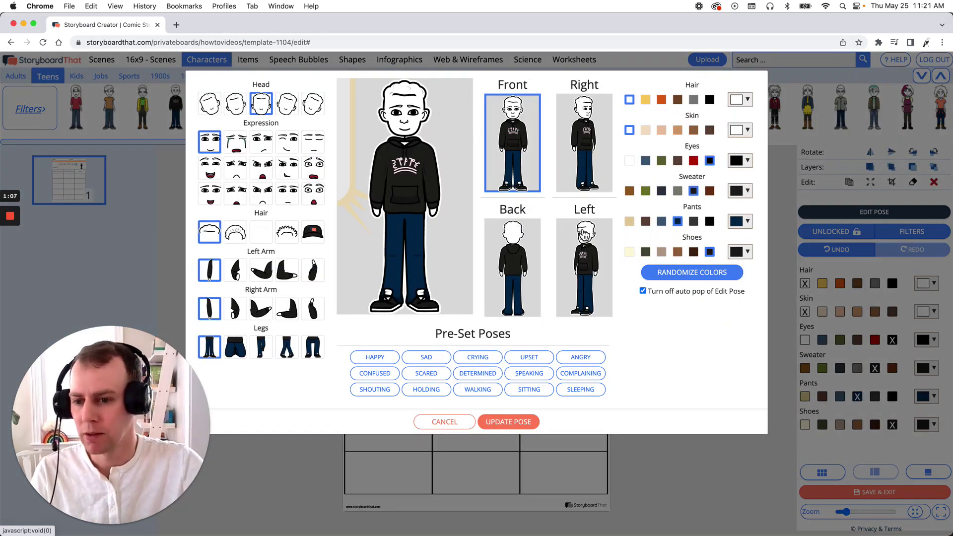
Step: Pose the teen facing left with an open-mouthed smile, sitting legs and both arms bent
left_click(213, 196)
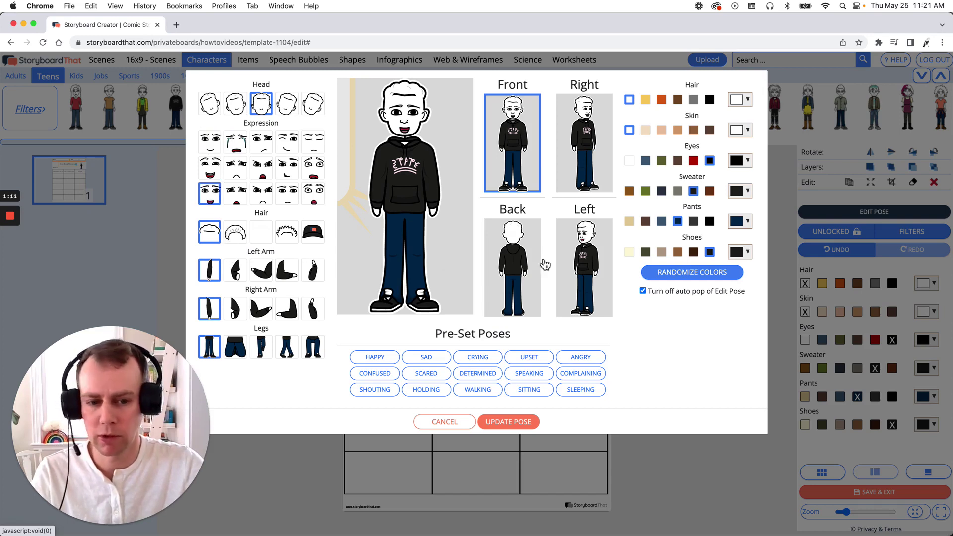
left_click(562, 262)
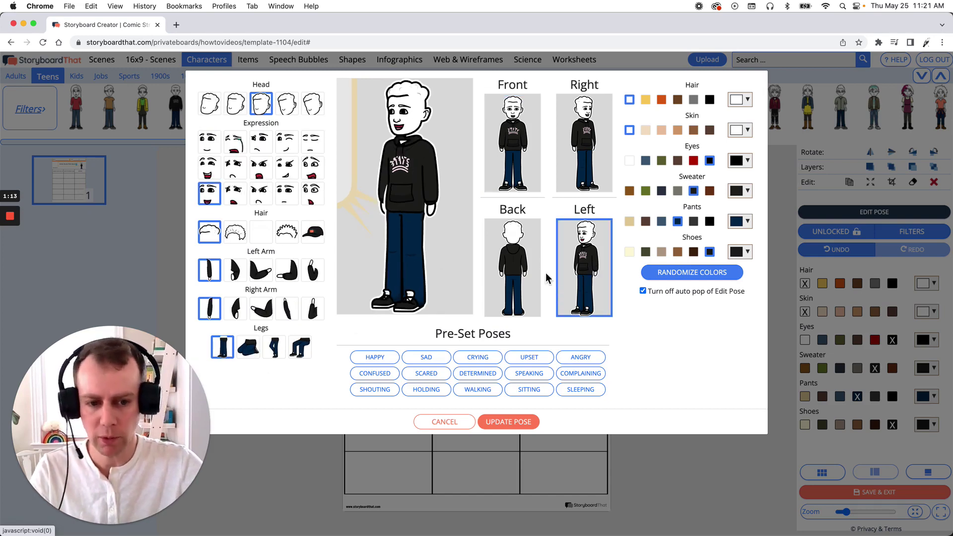
left_click(307, 356)
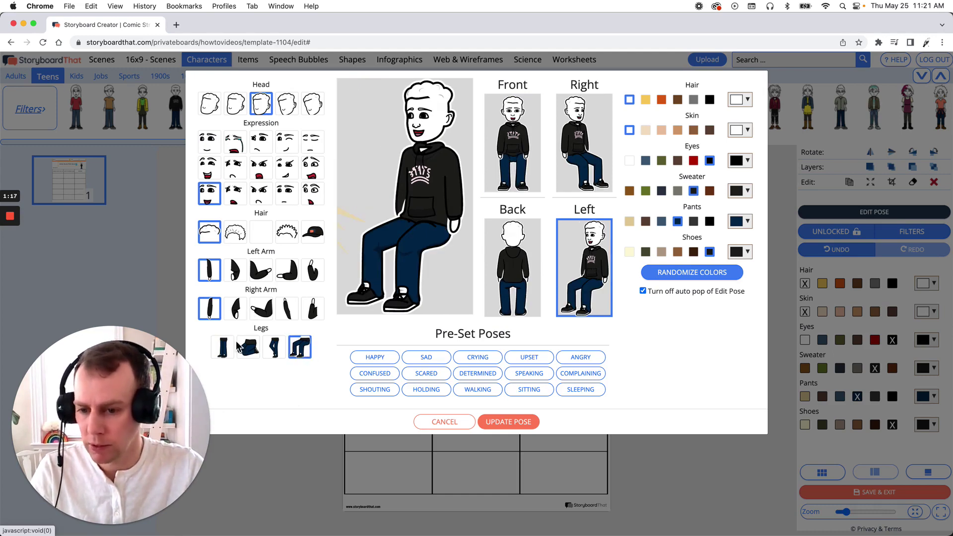
left_click(236, 278)
left_click(267, 301)
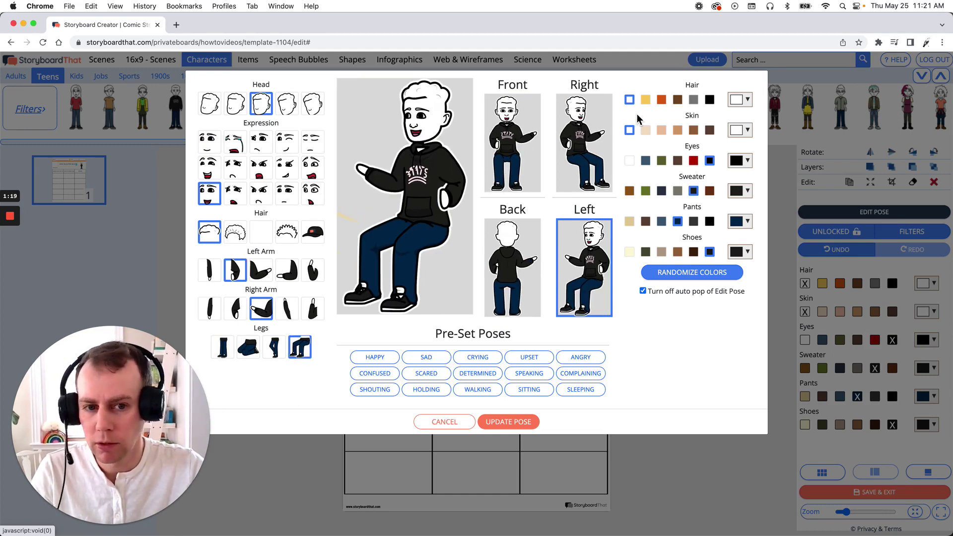
Step: Change the teen's head tilt, set black hair, brown skin and a green sweater, and apply the pose edits
left_click(289, 115)
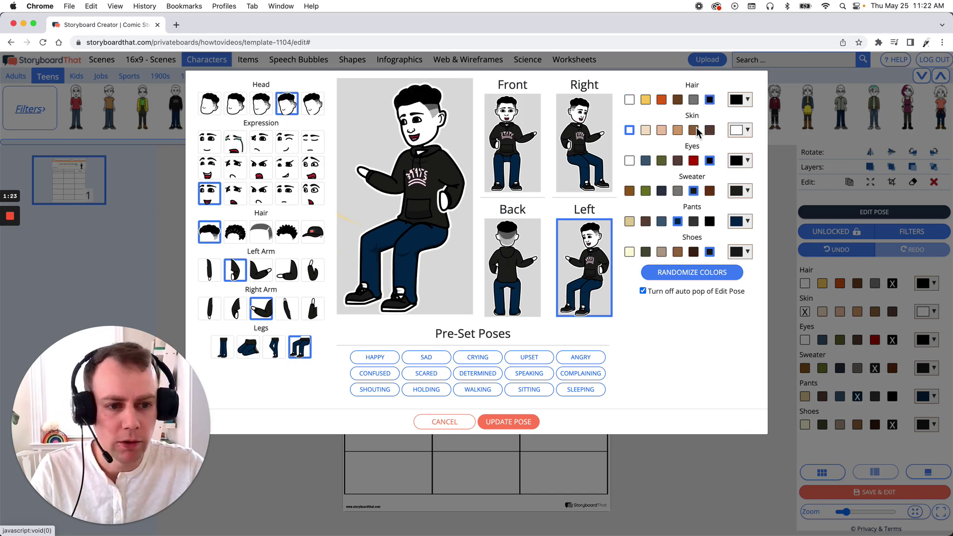
left_click(695, 174)
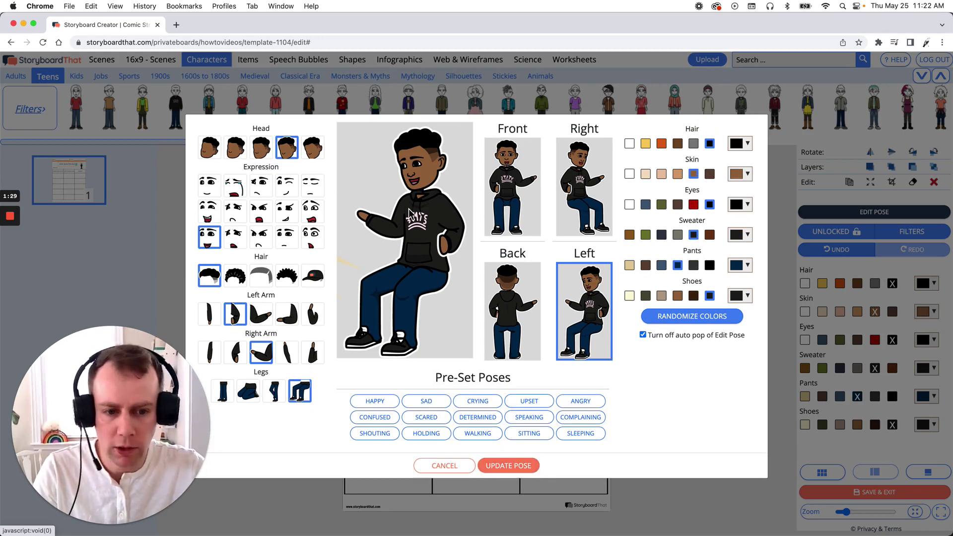
left_click(646, 236)
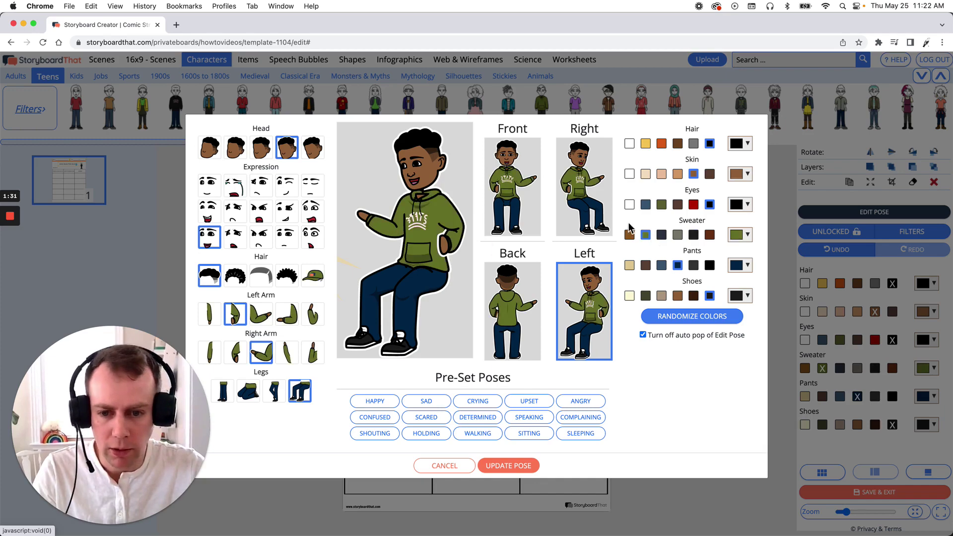
left_click(533, 468)
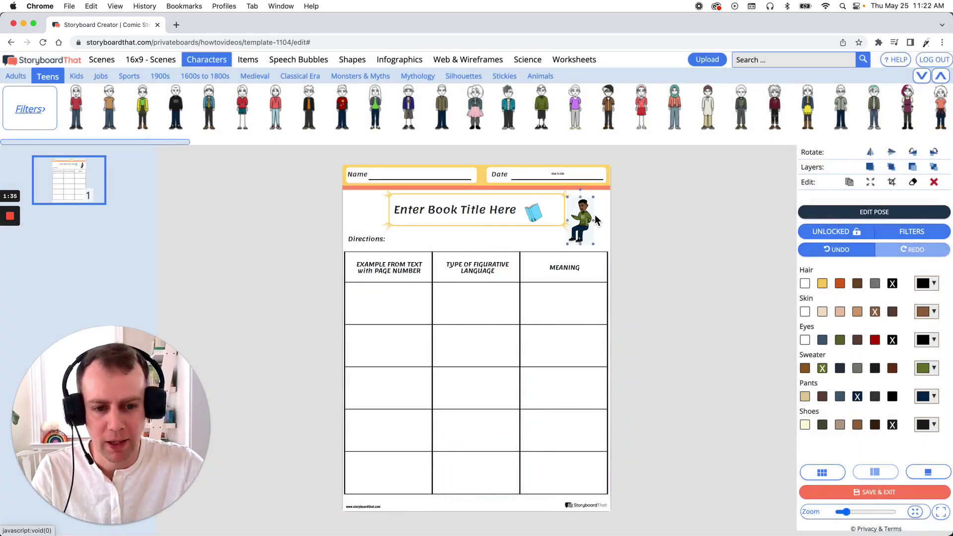
Step: Enlarge the seated teen and place him just right of the title frame, and fit the blue book into his outstretched hand at a matching angle
left_click_drag(583, 210, 599, 227)
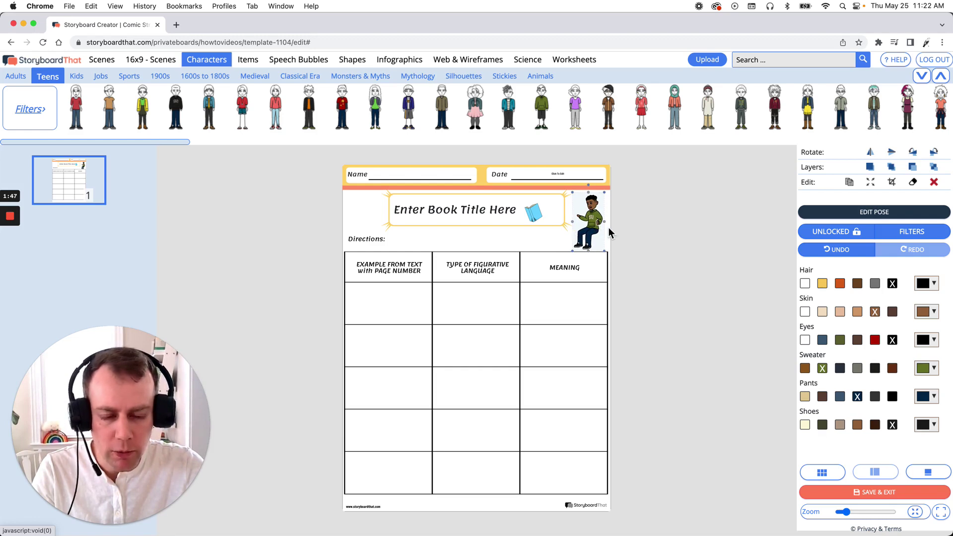
left_click(668, 223)
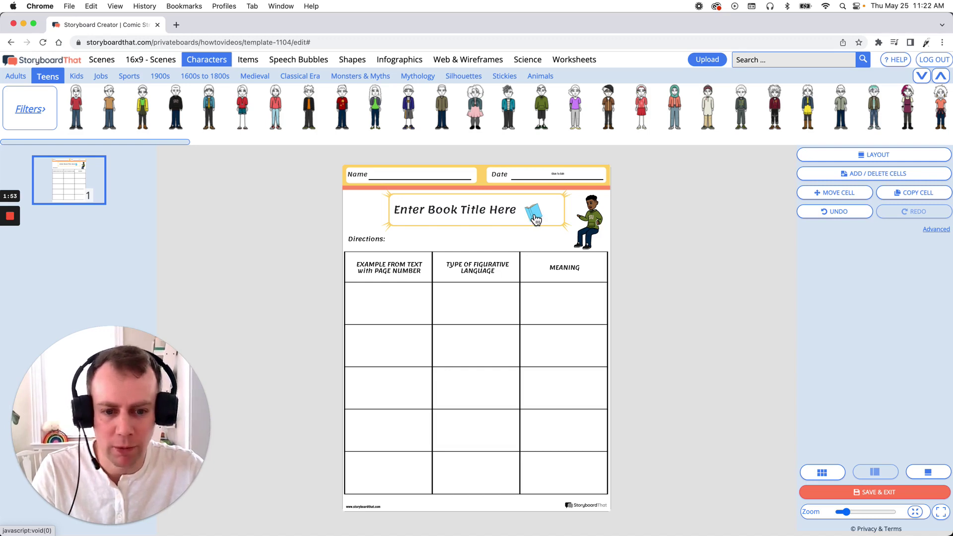
left_click_drag(536, 219, 577, 214)
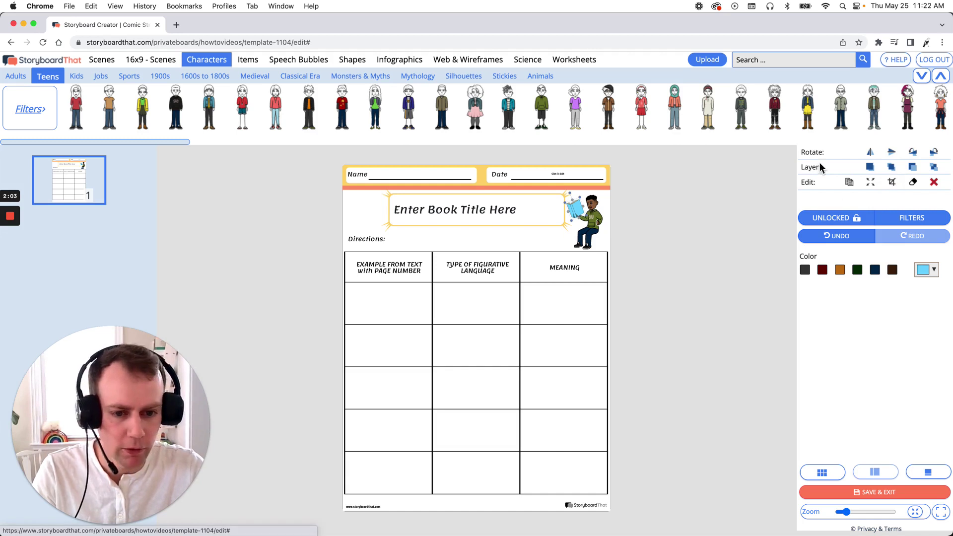
left_click(692, 198)
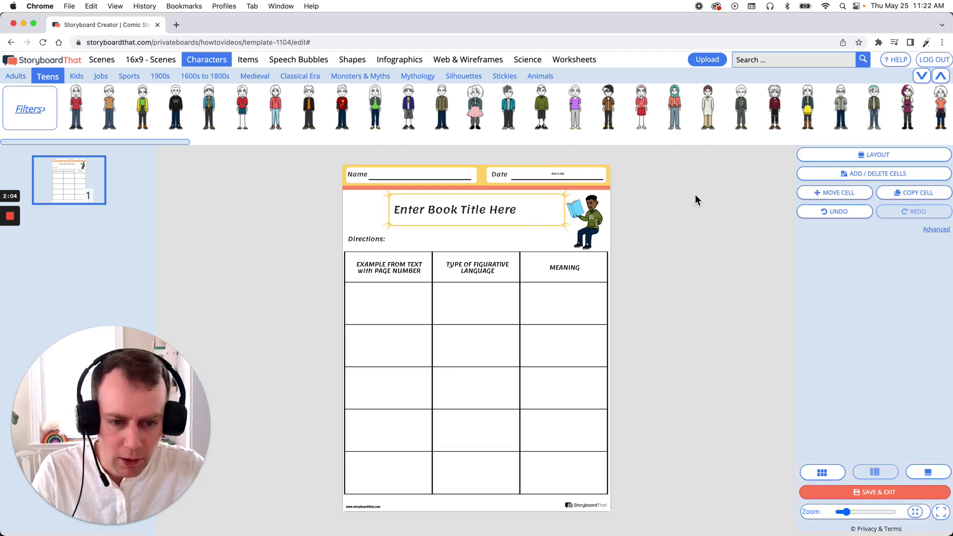
left_click(577, 212)
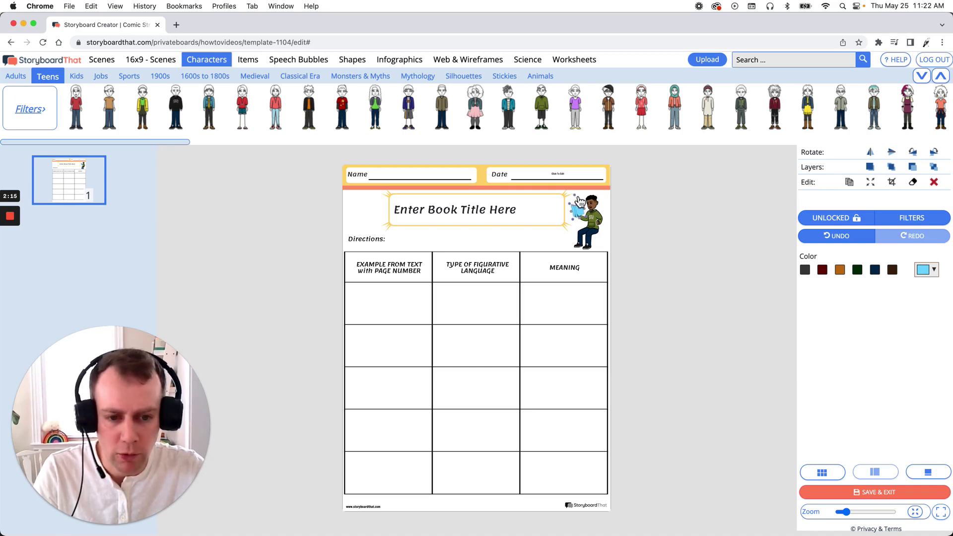
left_click(635, 239)
left_click(585, 219)
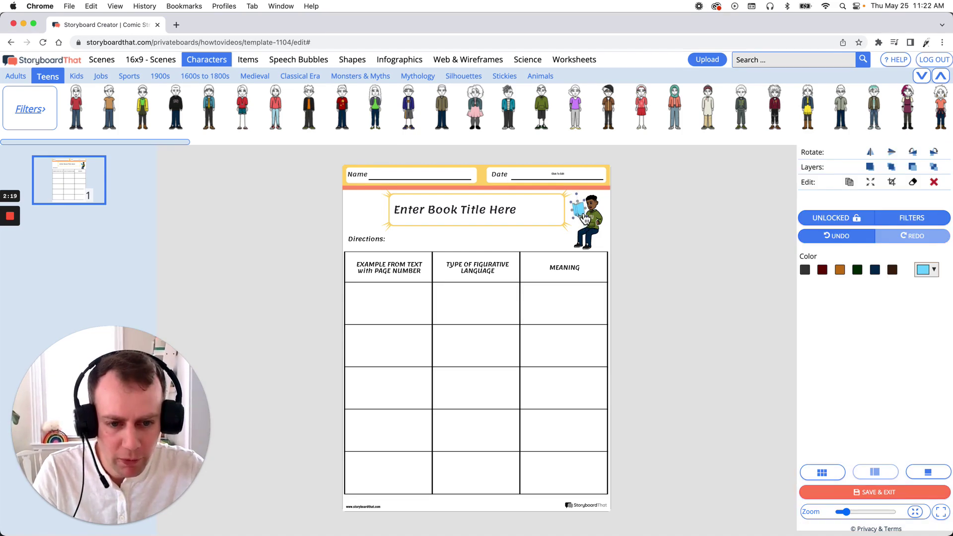
left_click(639, 244)
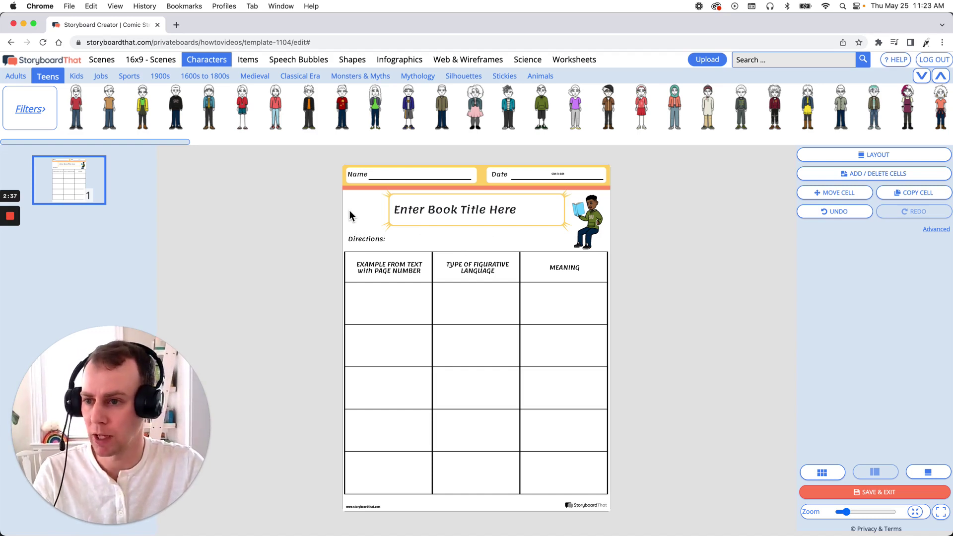
Step: Add the red-to-orange gradient from the scene patterns to the worksheet
mouse_move(113, 105)
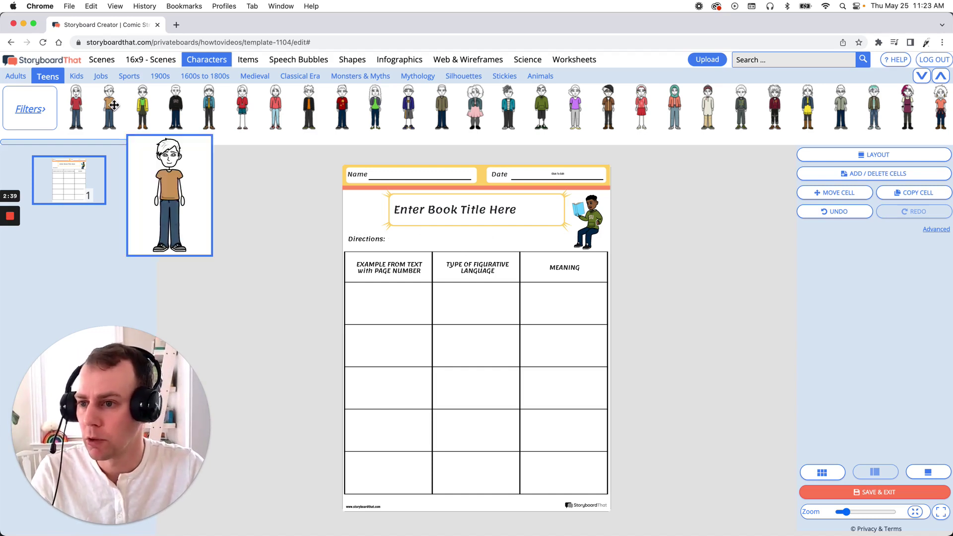
left_click(97, 60)
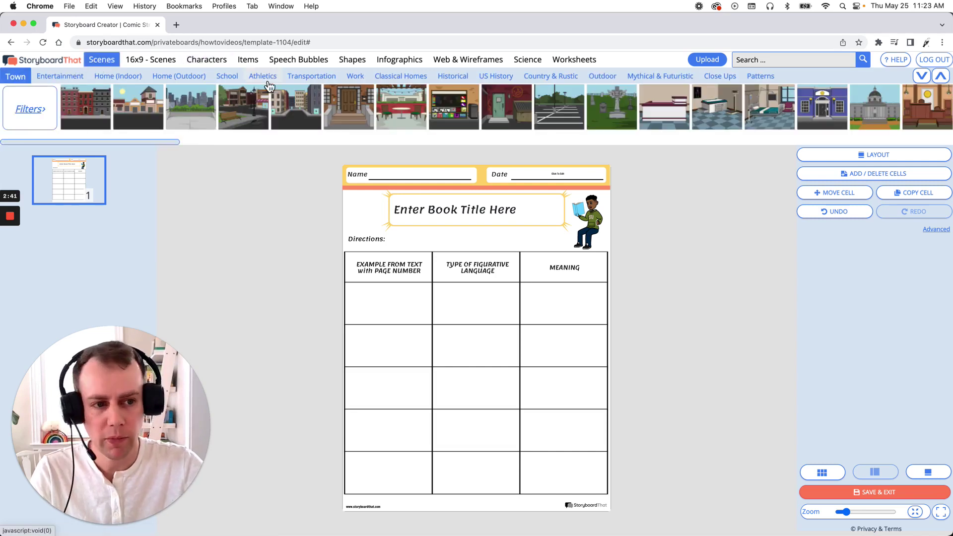
left_click(765, 79)
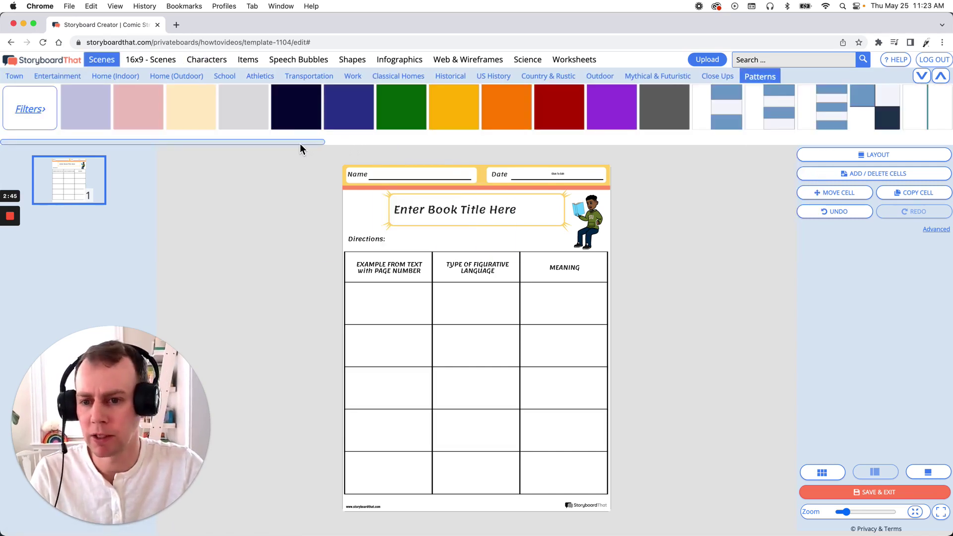
left_click_drag(299, 143, 625, 143)
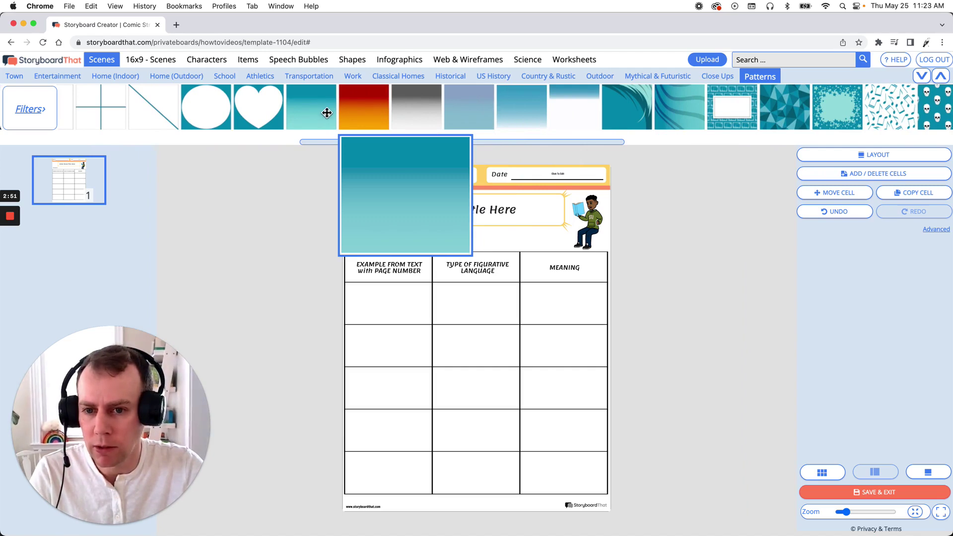
mouse_move(366, 112)
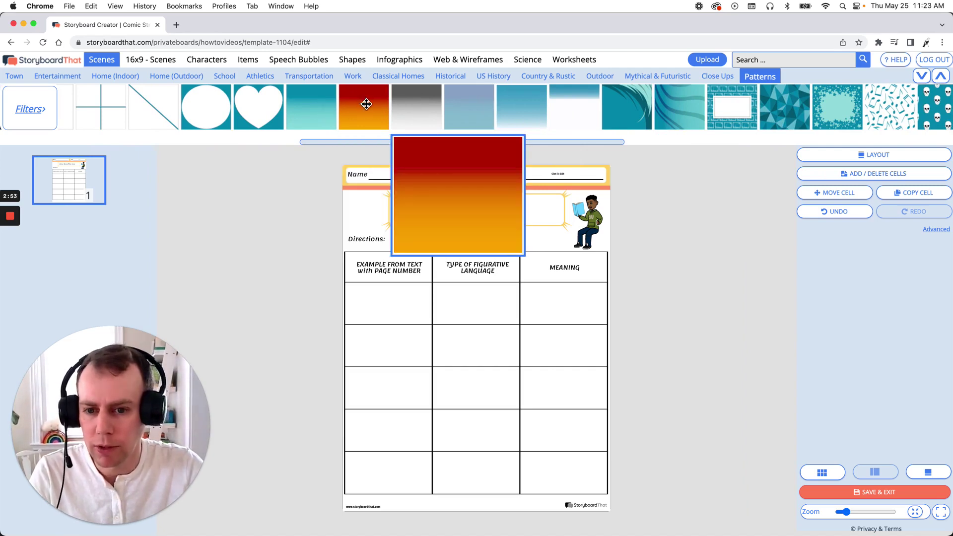
left_click_drag(366, 102, 383, 237)
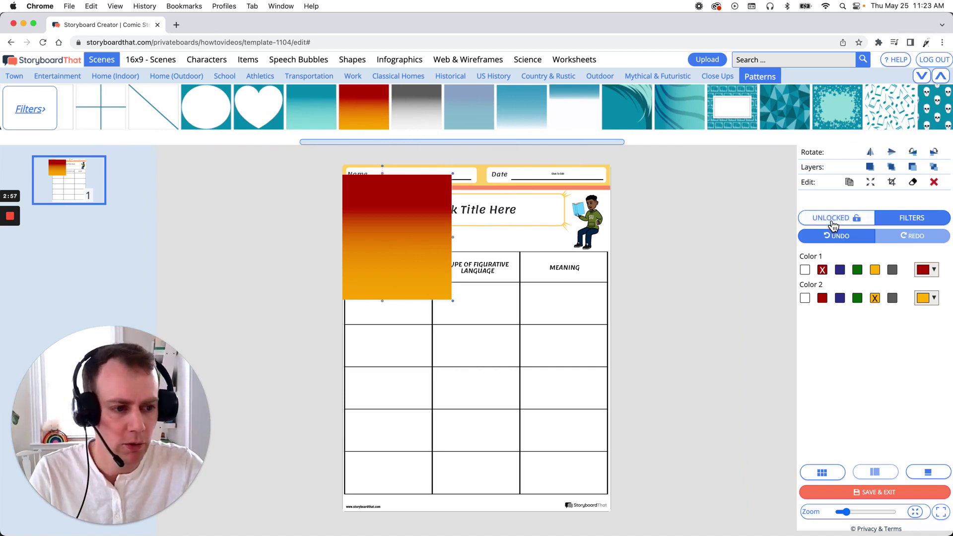
Step: Stretch the gradient to fill the page with the Non-Proportional option and send it behind all worksheet content
left_click(872, 184)
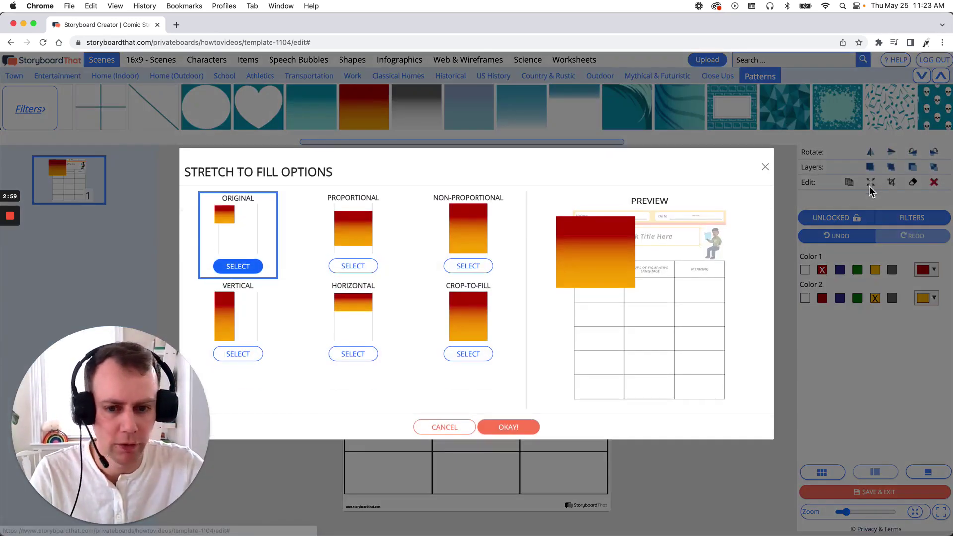
left_click(467, 264)
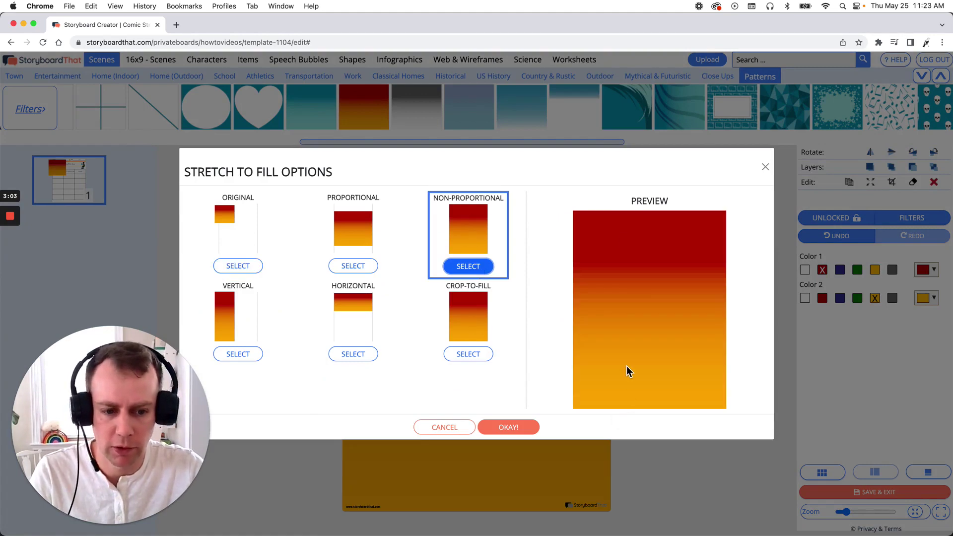
left_click(531, 432)
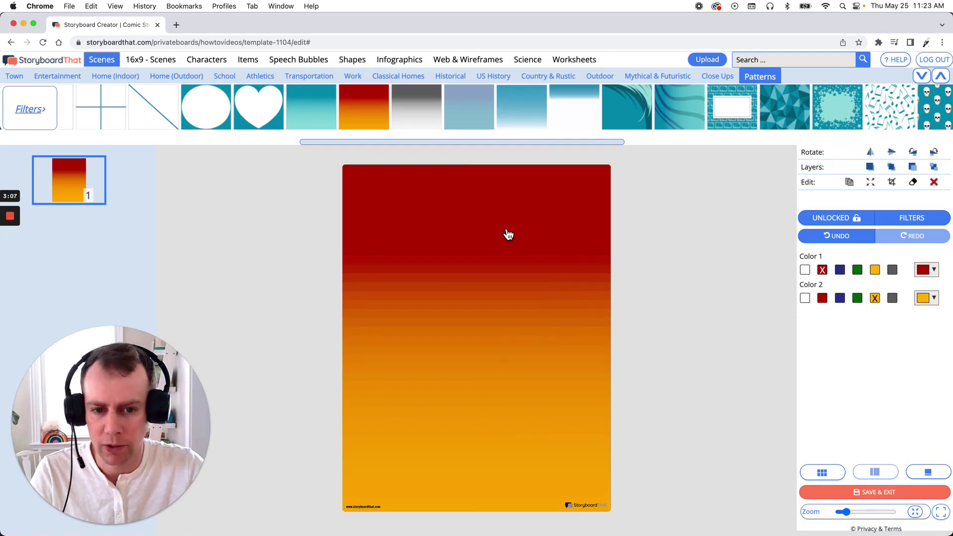
left_click(935, 168)
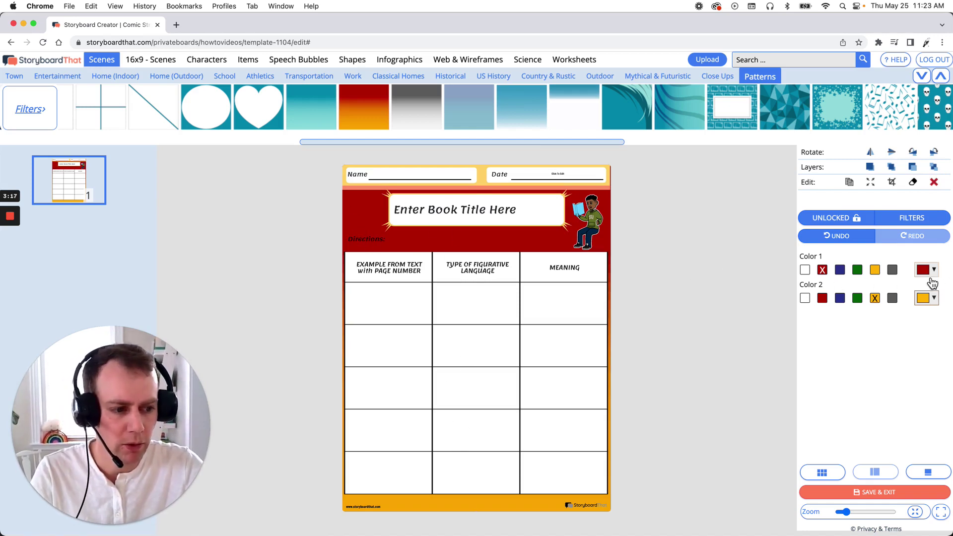
Step: Try the white, blue and yellow-orange presets as the background gradient's Color 1, ending on the red preset
left_click(804, 272)
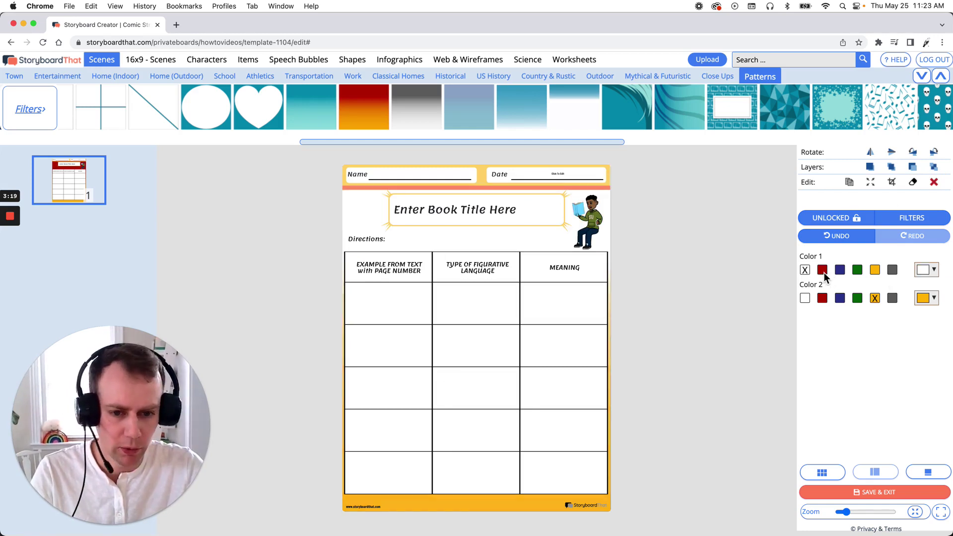
left_click(824, 271)
left_click(840, 271)
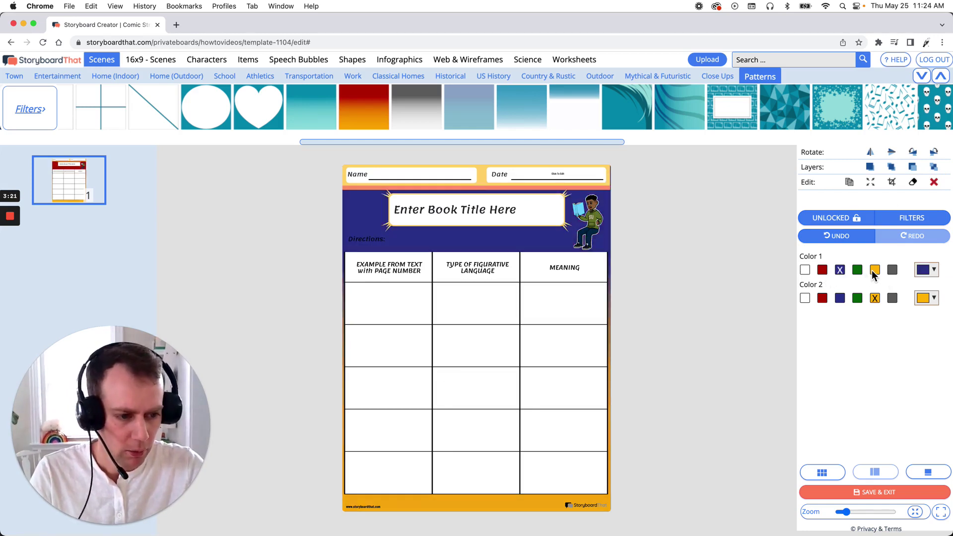
left_click(874, 272)
left_click(824, 271)
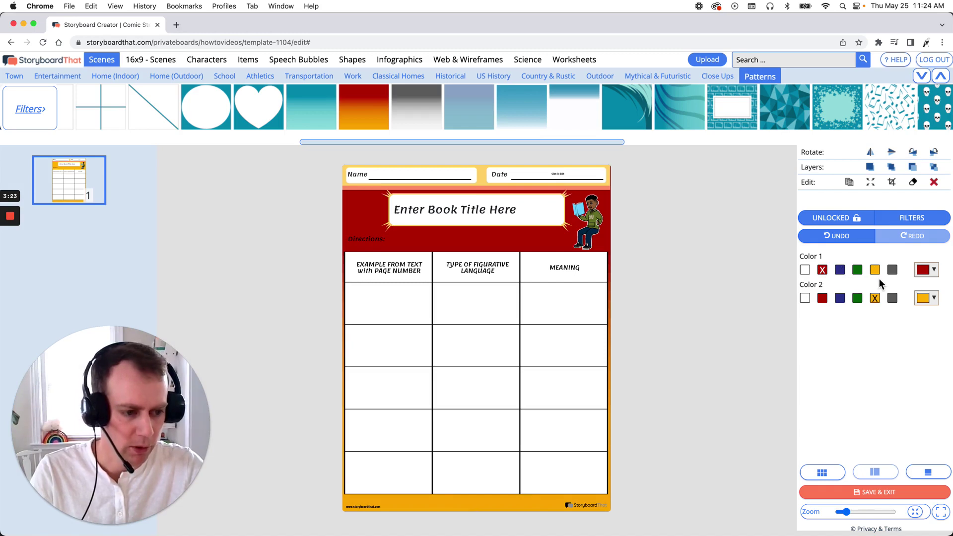
Step: Give the background gradient's Color 1 a custom salmon shade by shifting the hue toward orange and lightening it
left_click(927, 275)
left_click(944, 293)
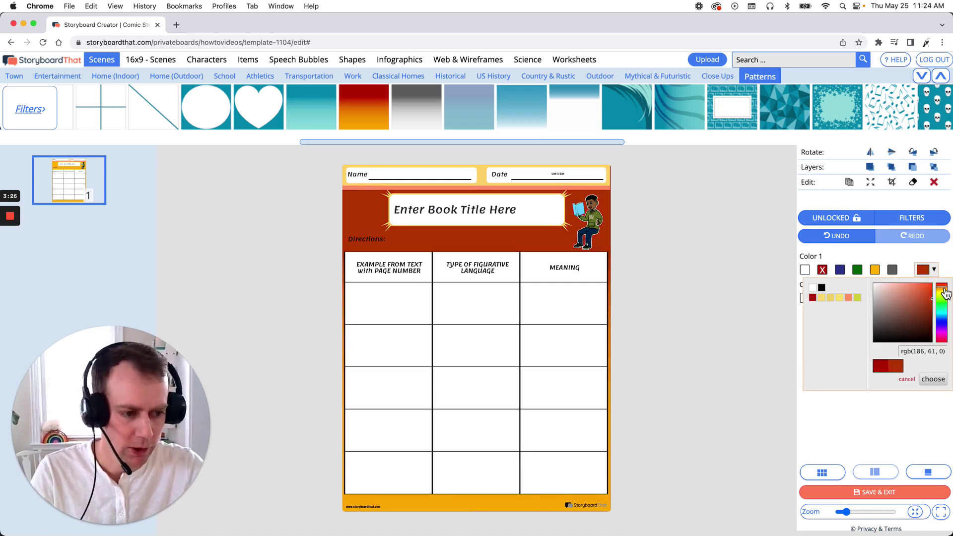
left_click(919, 288)
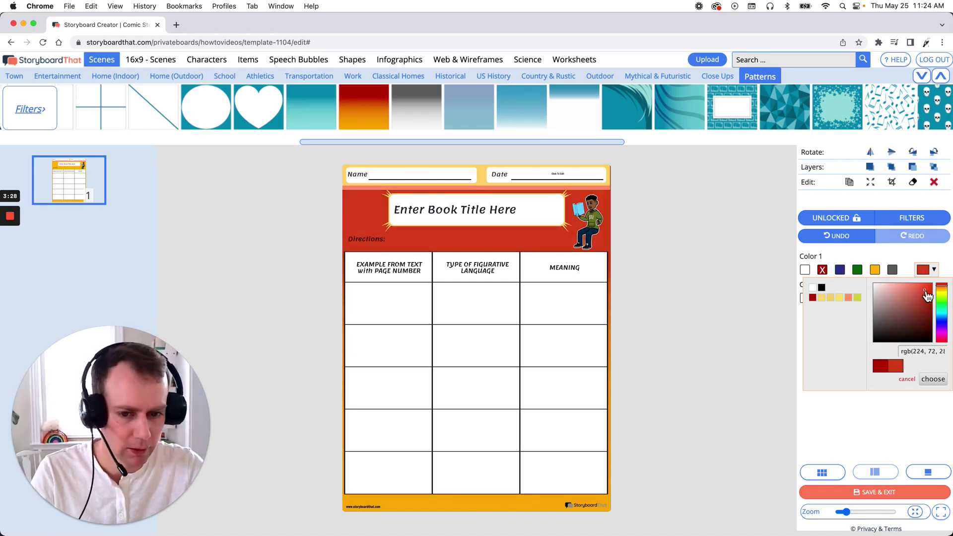
left_click(912, 288)
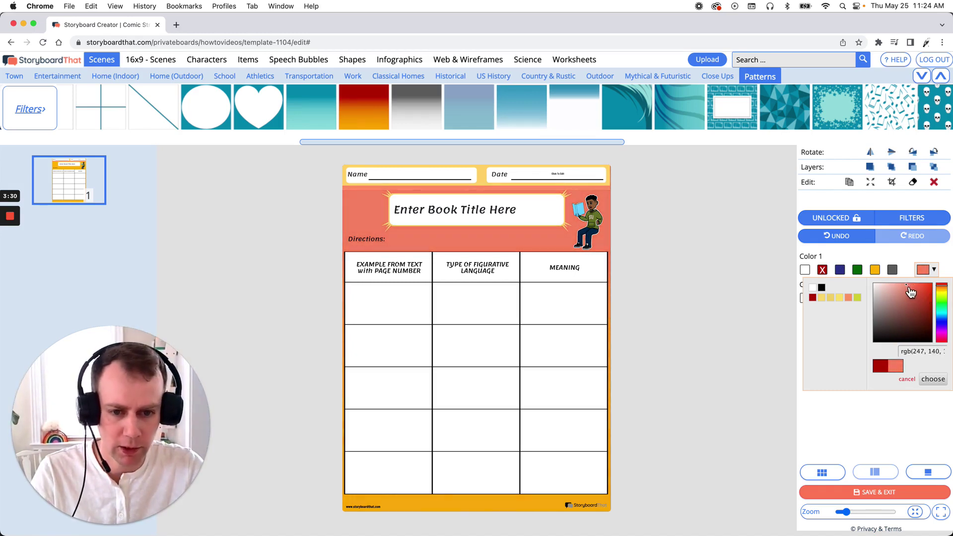
left_click(907, 291)
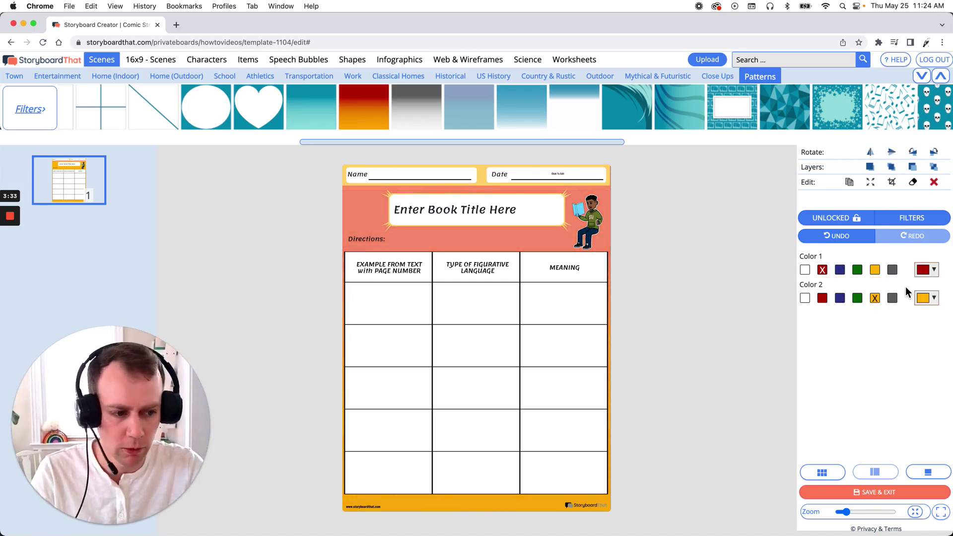
Step: Try a bright pinkish-red custom shade as the background gradient's Color 1
left_click(925, 270)
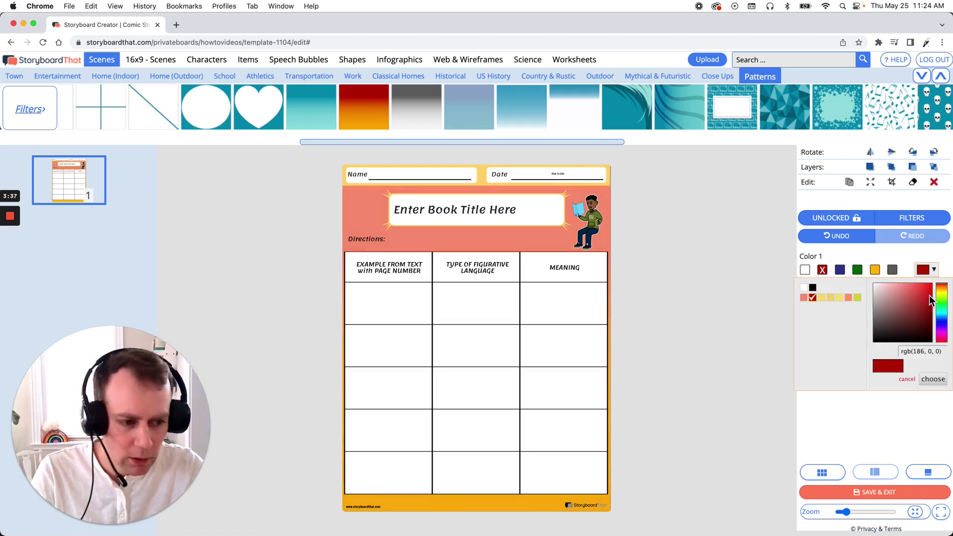
left_click(910, 289)
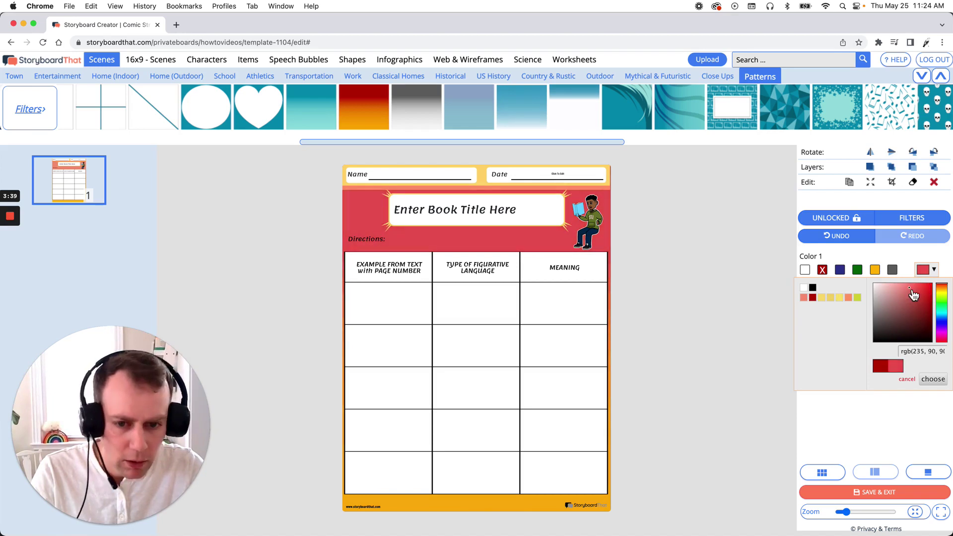
left_click(911, 288)
left_click(909, 282)
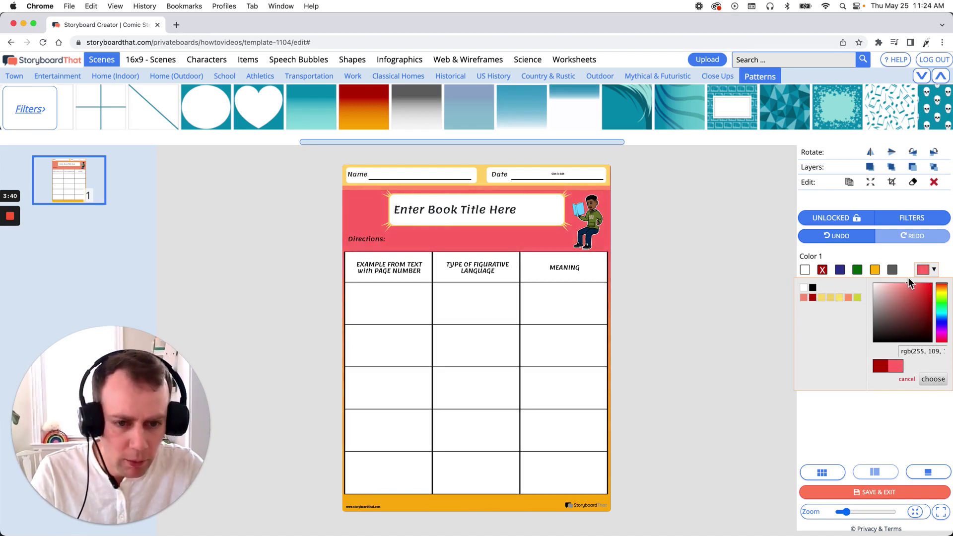
left_click(910, 279)
Step: Set the background gradient's Color 1 to a lighter salmon custom shade and confirm the choice
left_click(925, 270)
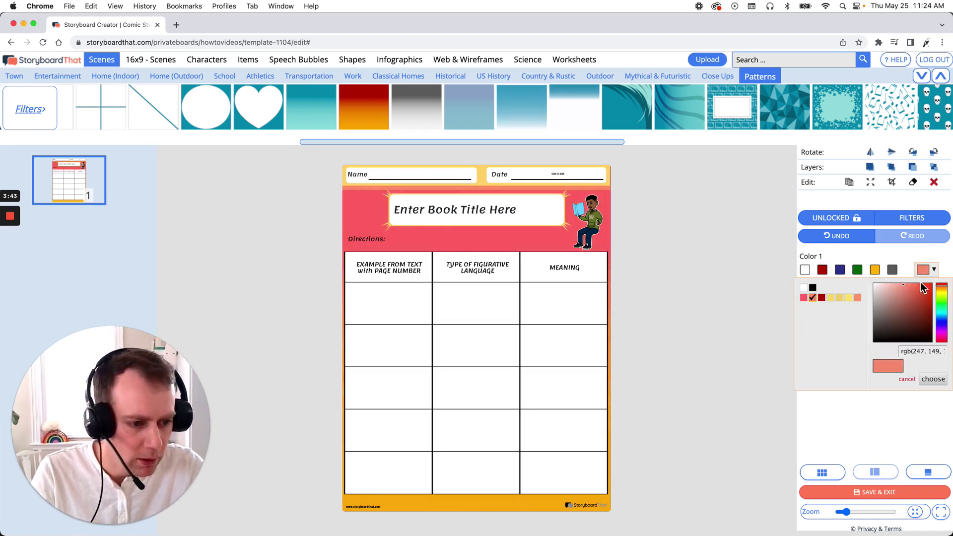
left_click(901, 284)
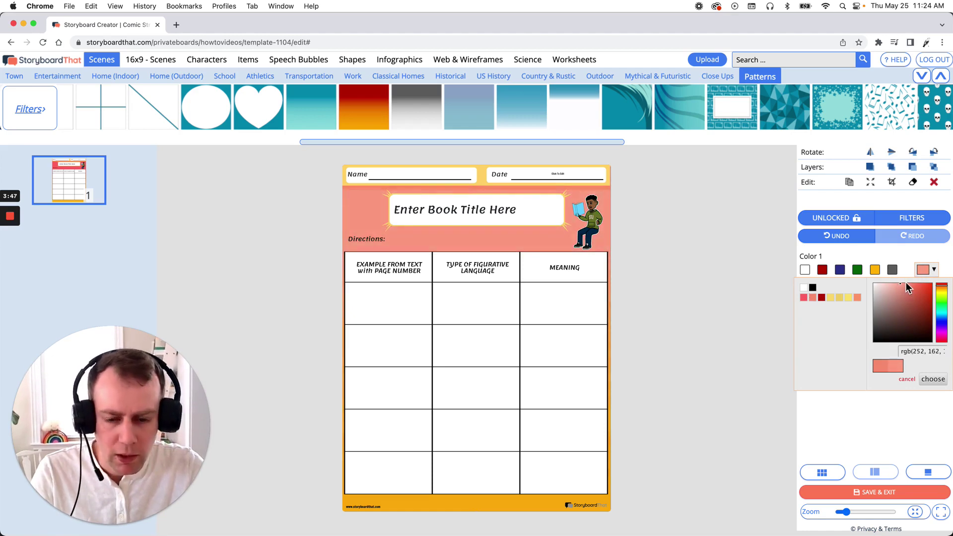
left_click(927, 380)
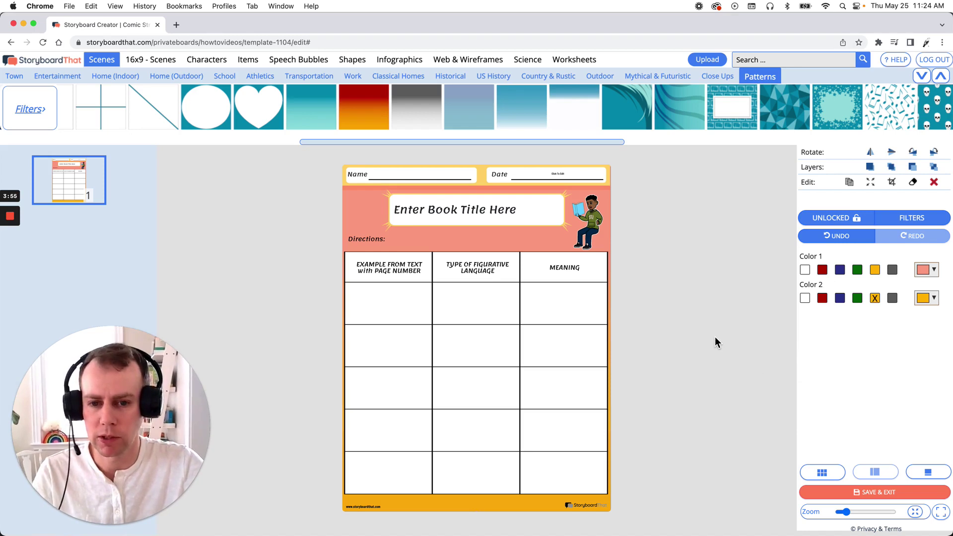
Step: Replace the placeholder text in the title frame with "Figurative Test"
left_click(490, 219)
double_click(506, 218)
left_click(514, 219)
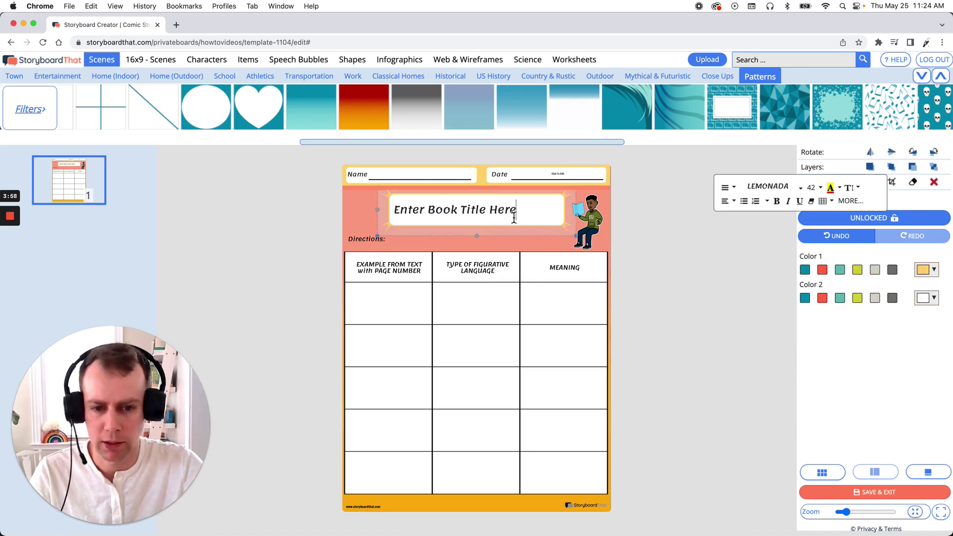
triple_click(521, 216)
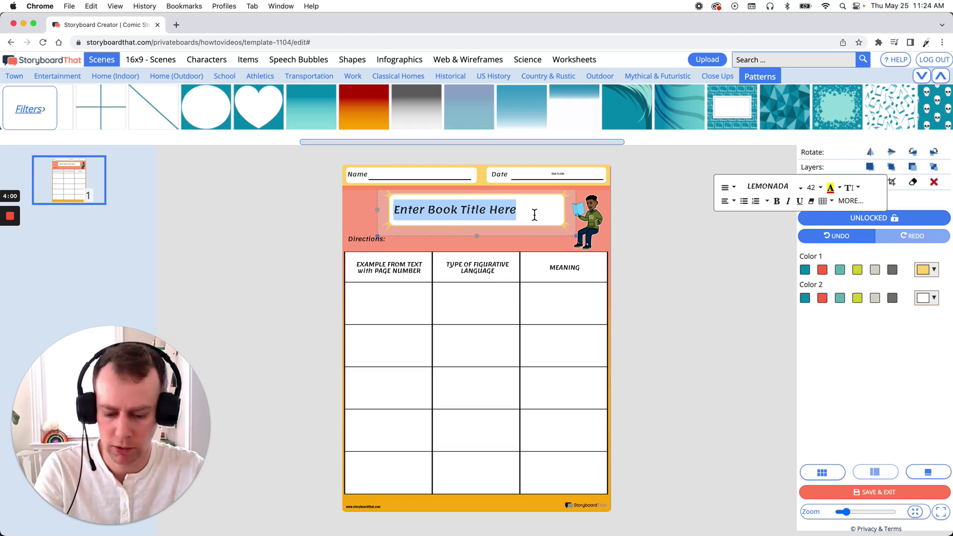
key("BackSpace")
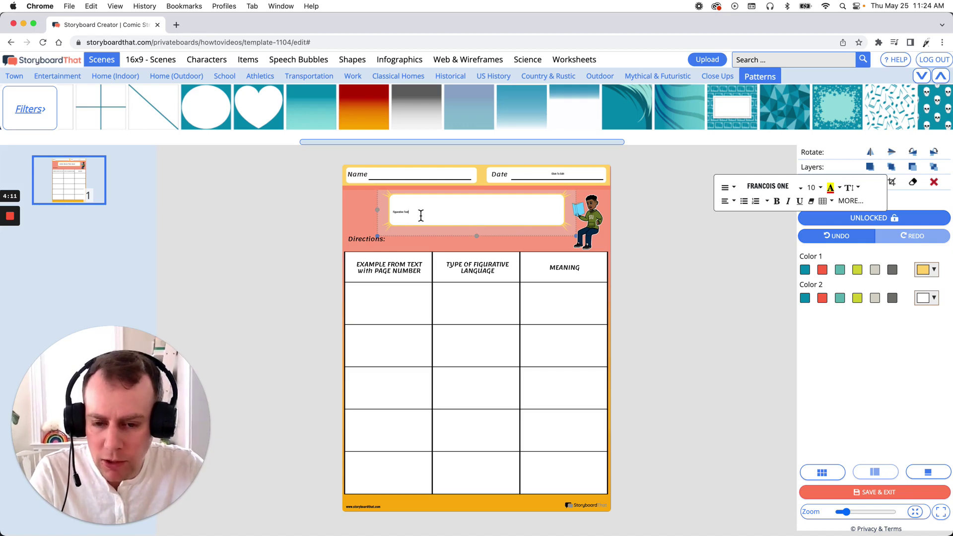
Step: Set the font size of the whole "Figurative Test" title to 76
left_click_drag(421, 215, 392, 215)
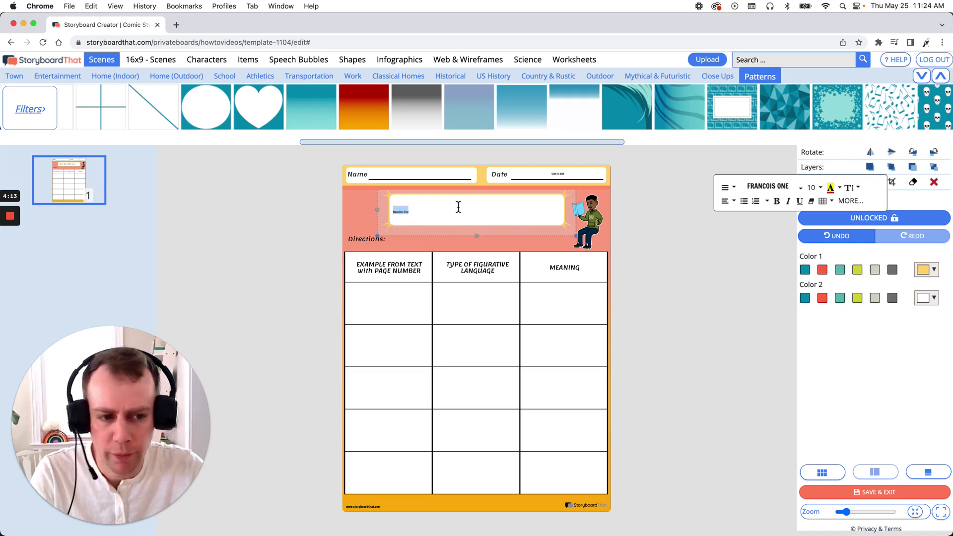
left_click(821, 193)
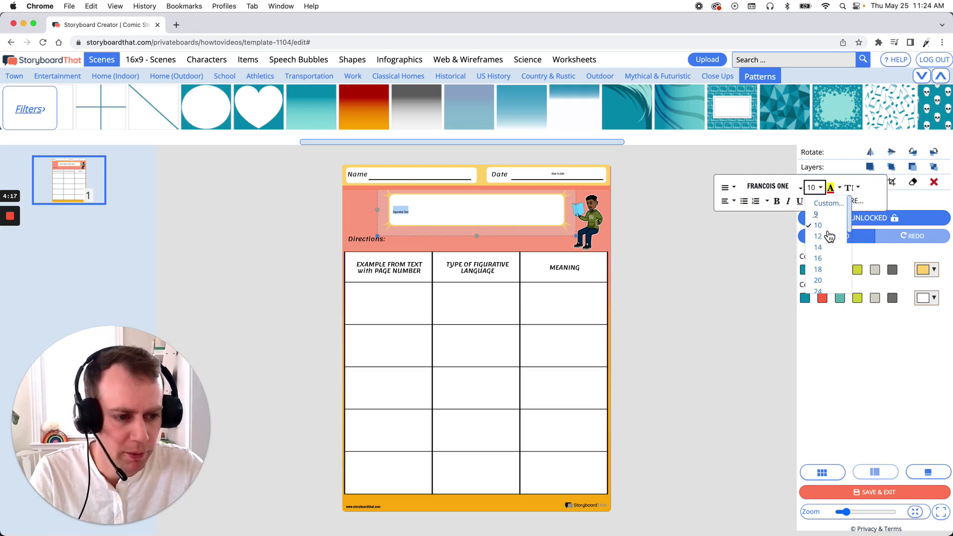
scroll(834, 231, "down", 2)
scroll(834, 229, "down", 3)
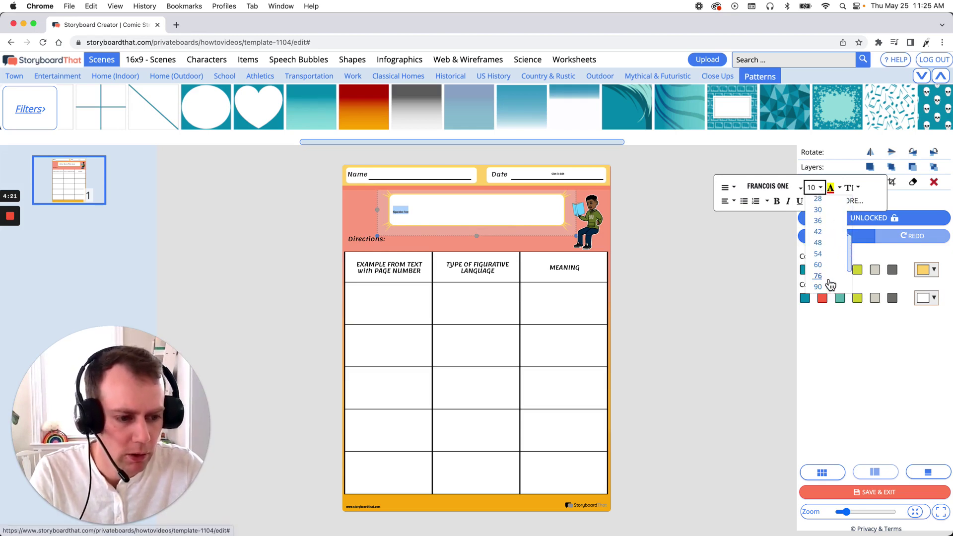
left_click(825, 277)
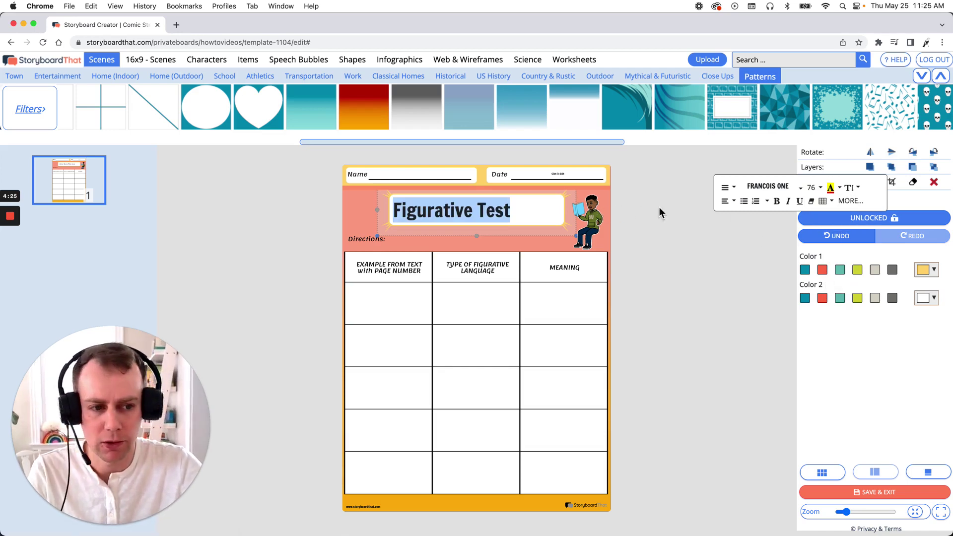
Step: Change the title's font to Alfa Slab One and deselect the text box
left_click(793, 193)
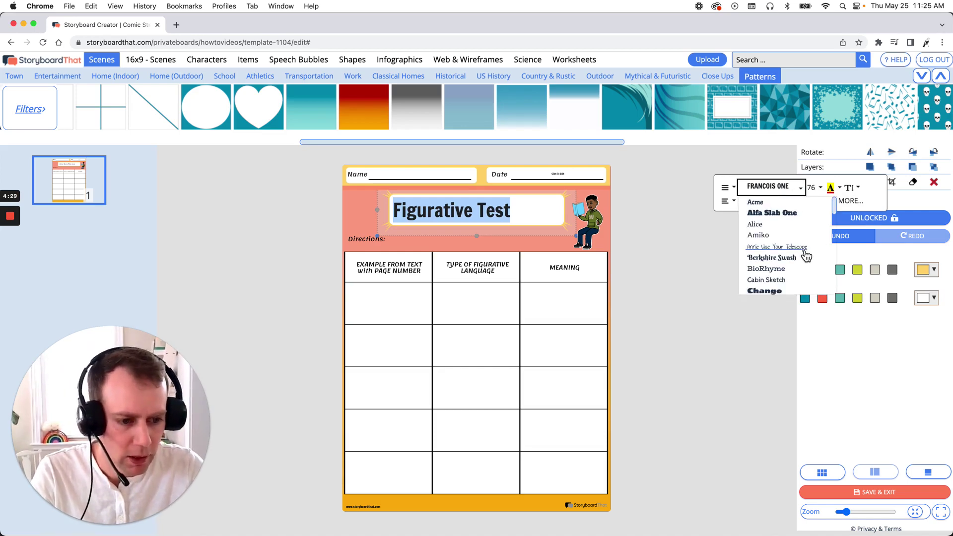
scroll(805, 255, "down", 1)
scroll(805, 248, "down", 1)
scroll(814, 229, "up", 3)
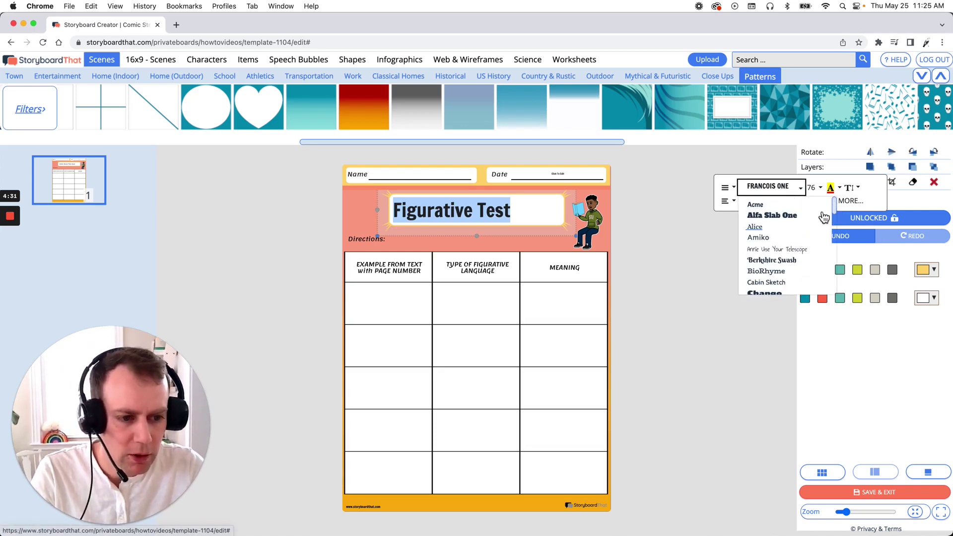
left_click(799, 218)
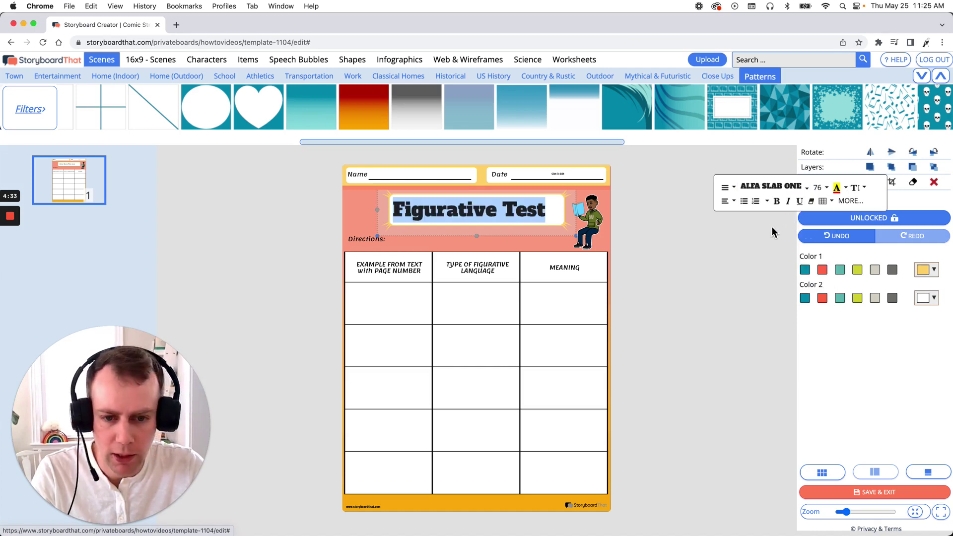
left_click(687, 255)
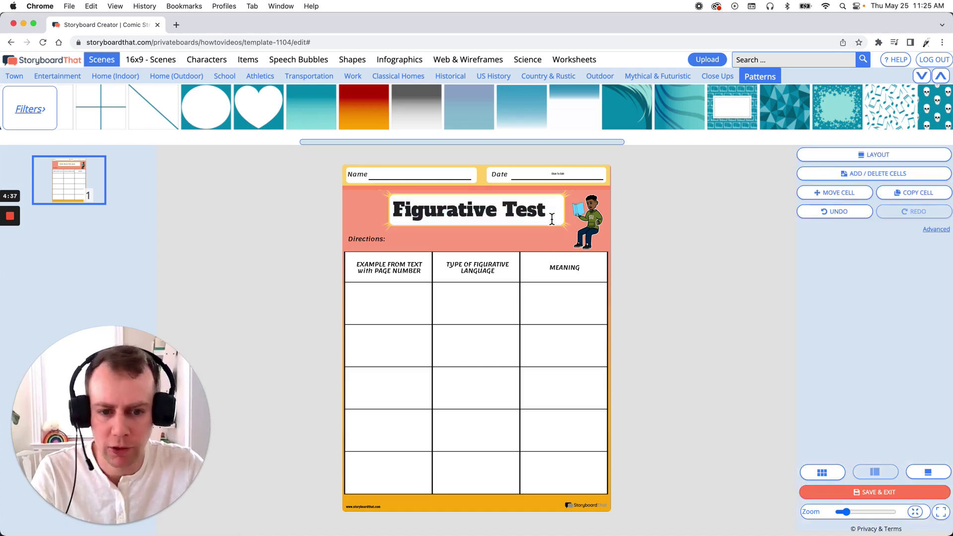
Step: Narrow the title frame to fit its text and shift it slightly left and down, centered in the space beside the teen
left_click_drag(568, 205, 560, 217)
left_click(570, 223)
left_click(675, 252)
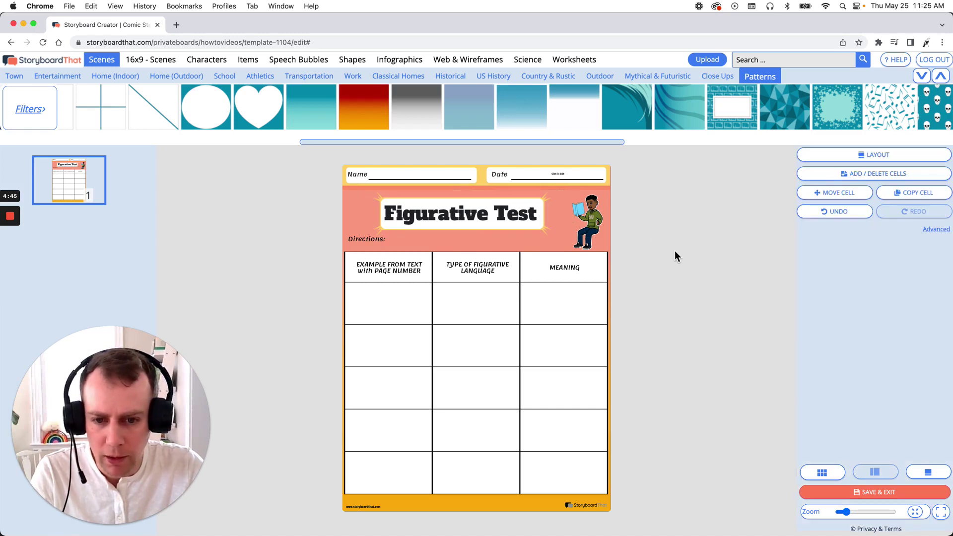